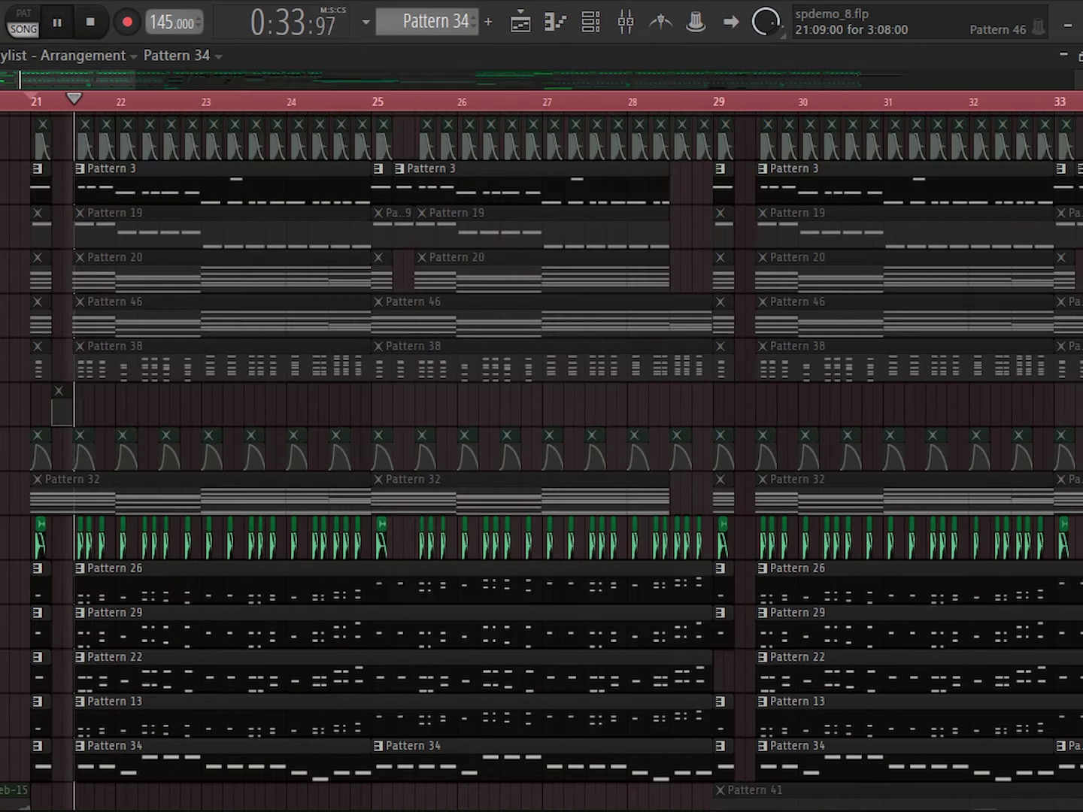
Zoom the Playlist into bars 21–24 to show the Bass clips over Patterns 3 and 19
{"action": "scroll", "coordinate": [542, 451], "scroll_direction": "up", "scroll_amount": 1}
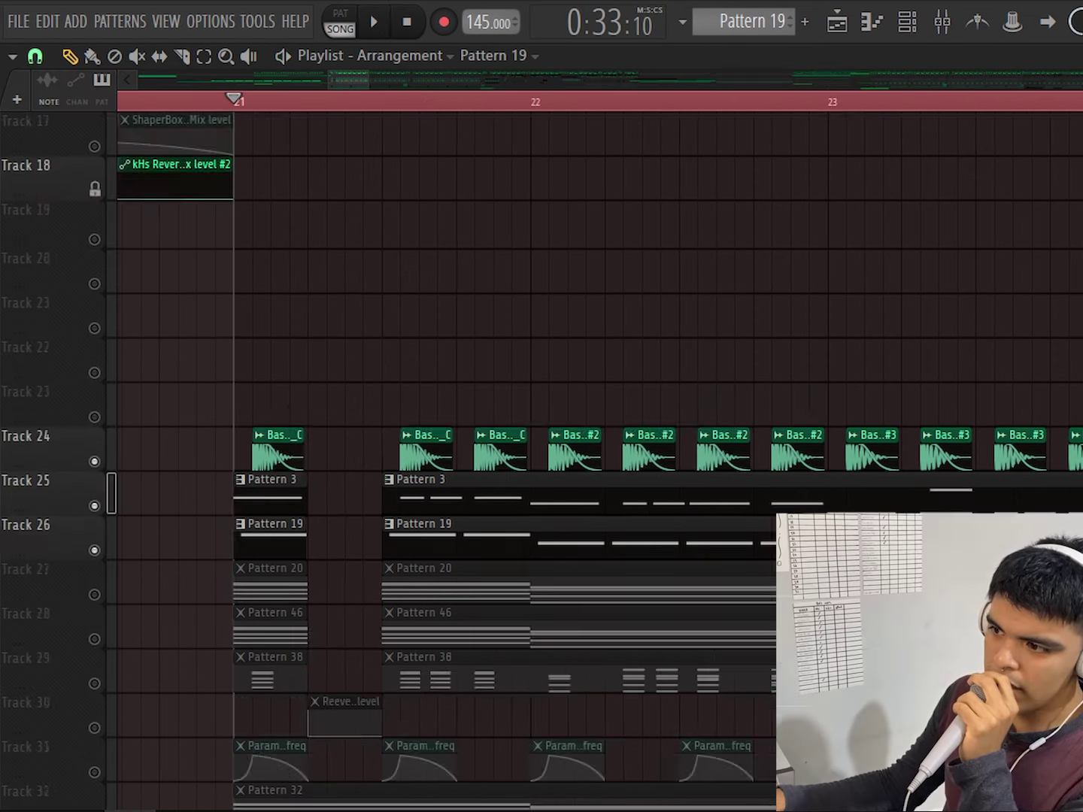
Scroll up and down through the Playlist tracks to review the arrangement
{"action": "scroll", "coordinate": [526, 451], "scroll_direction": "down", "scroll_amount": 4}
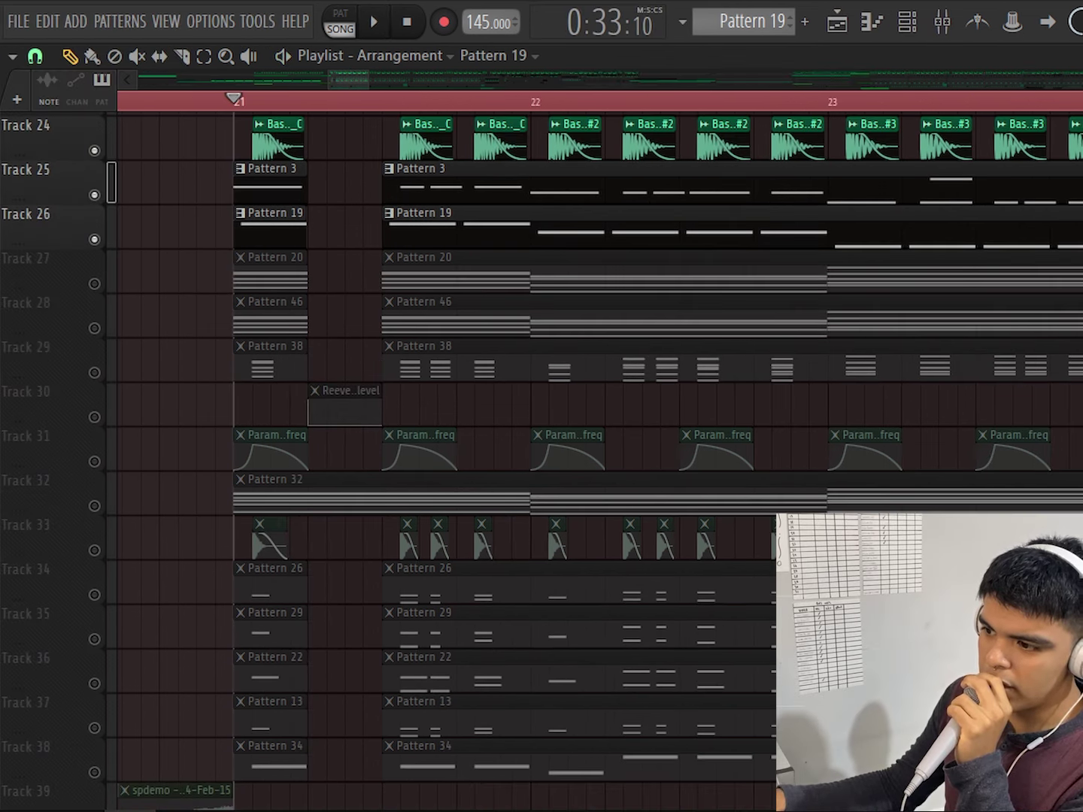
{"action": "scroll", "coordinate": [252, 450], "scroll_direction": "up", "scroll_amount": 5}
{"action": "scroll", "coordinate": [526, 450], "scroll_direction": "down", "scroll_amount": 4}
{"action": "scroll", "coordinate": [526, 450], "scroll_direction": "up", "scroll_amount": 20}
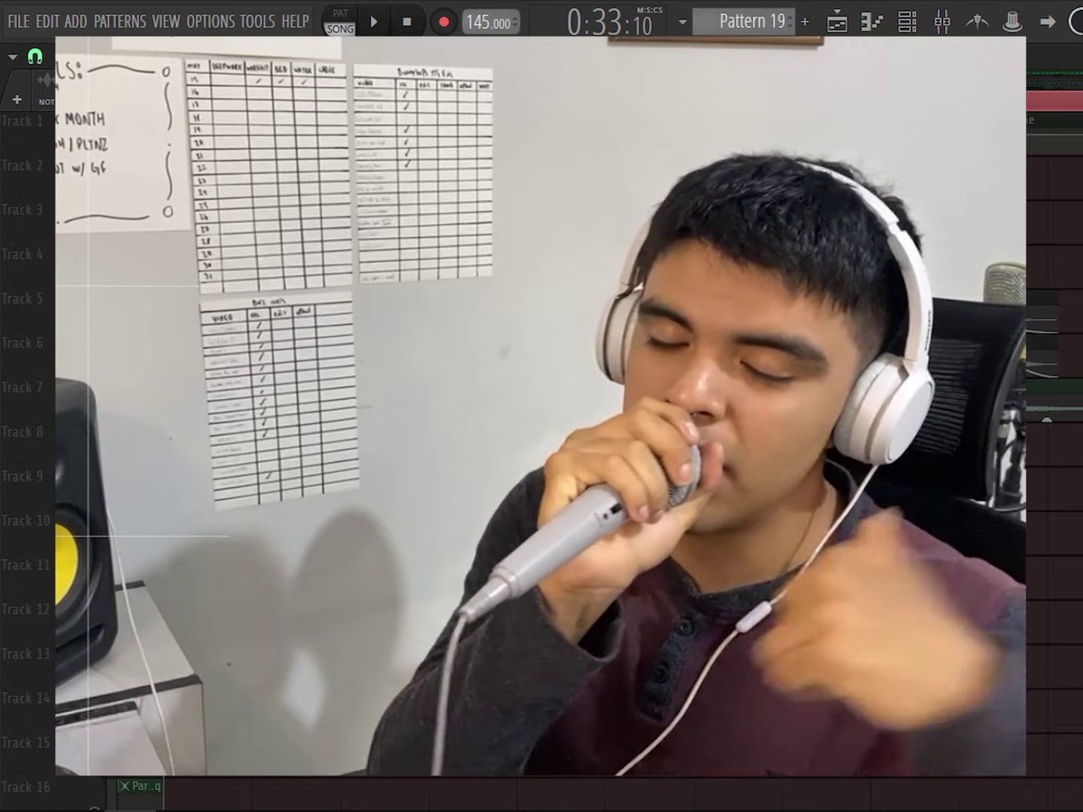
{"action": "scroll", "coordinate": [27, 609], "scroll_direction": "down", "scroll_amount": 6}
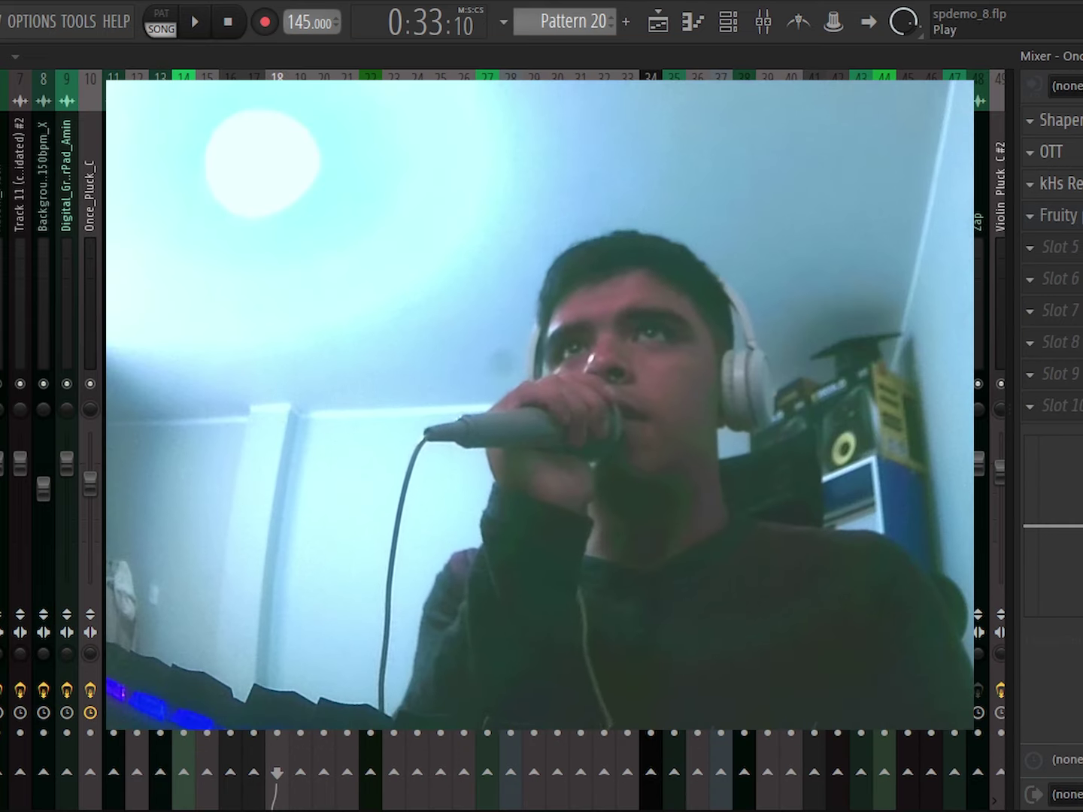
Play the song and open ShaperBox, OTT, kHs Reverb and Parametric EQ 2 on Once_Pluck_C #2
{"action": "key", "text": "space"}
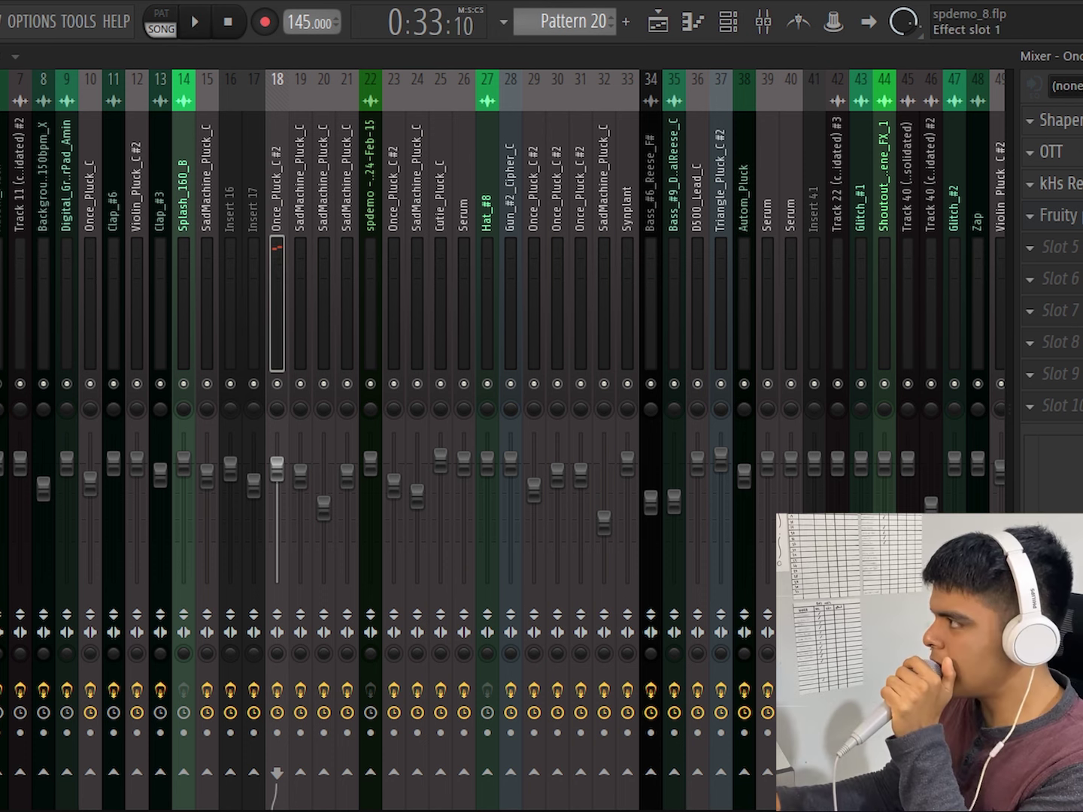
{"action": "left_click", "coordinate": [1053, 121]}
{"action": "left_click", "coordinate": [1052, 152]}
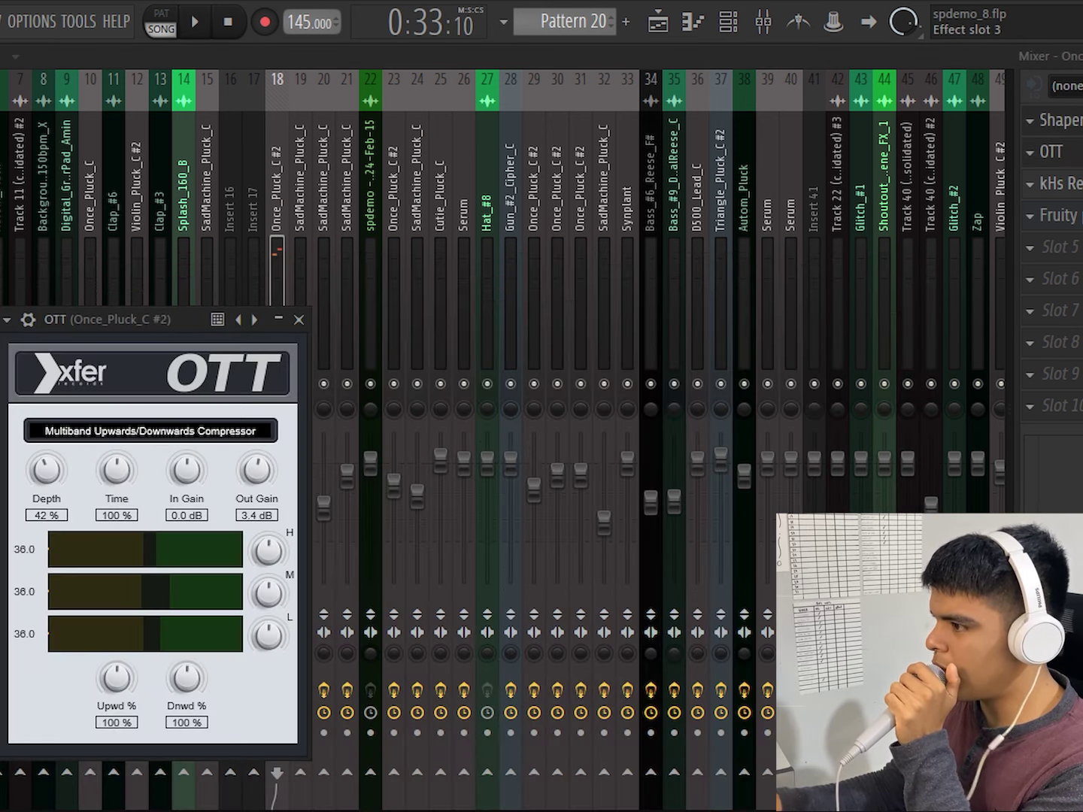
{"action": "left_click", "coordinate": [1052, 184]}
{"action": "left_click", "coordinate": [1053, 215]}
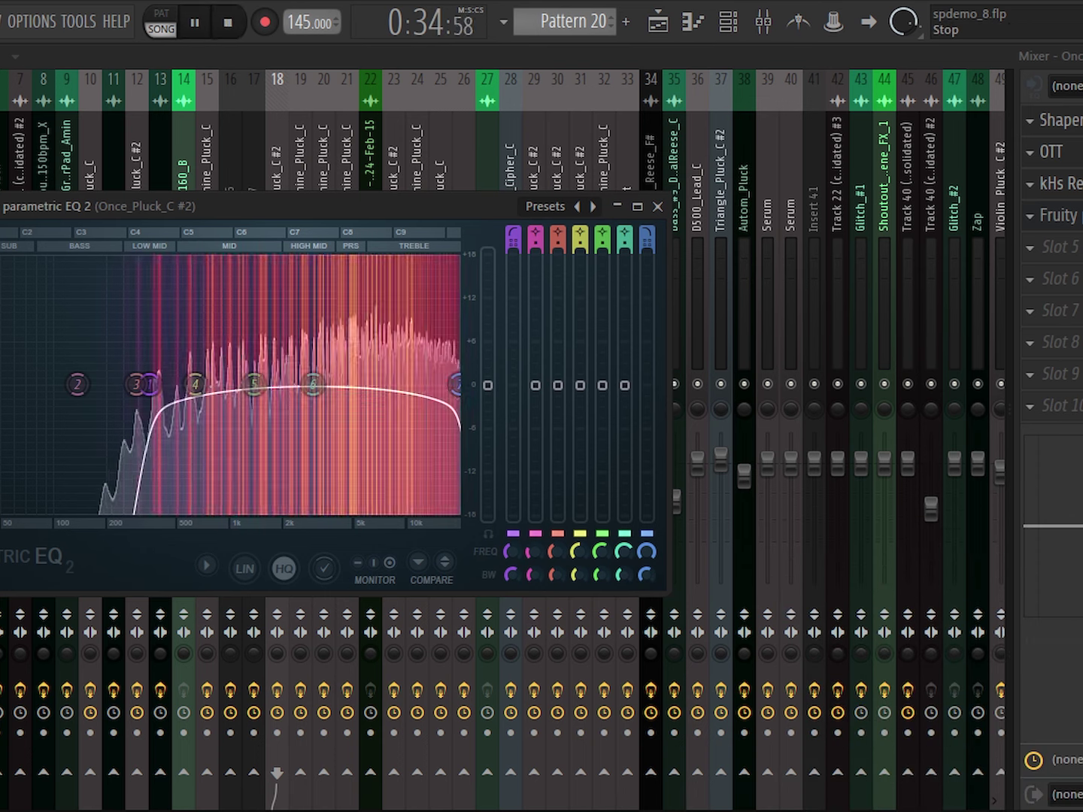
Stop playback and check the playlist arrangement before returning to the mixer
{"action": "left_click", "coordinate": [228, 22]}
{"action": "left_click", "coordinate": [659, 23]}
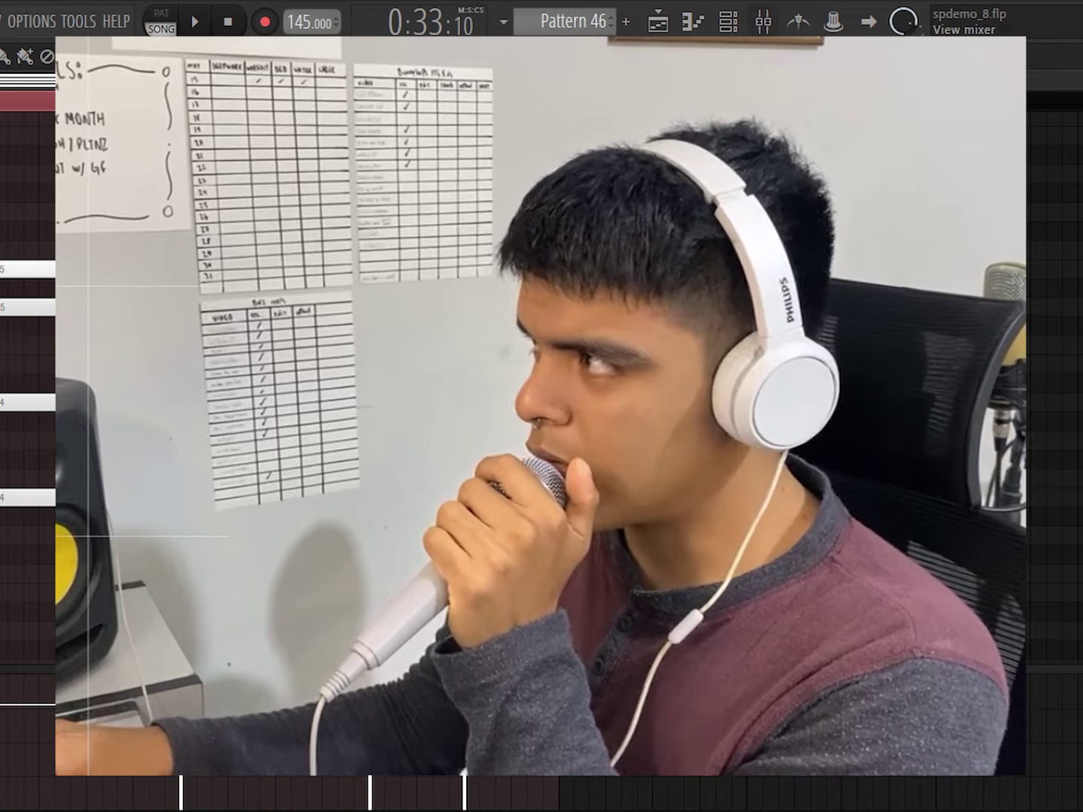
{"action": "left_click", "coordinate": [763, 22]}
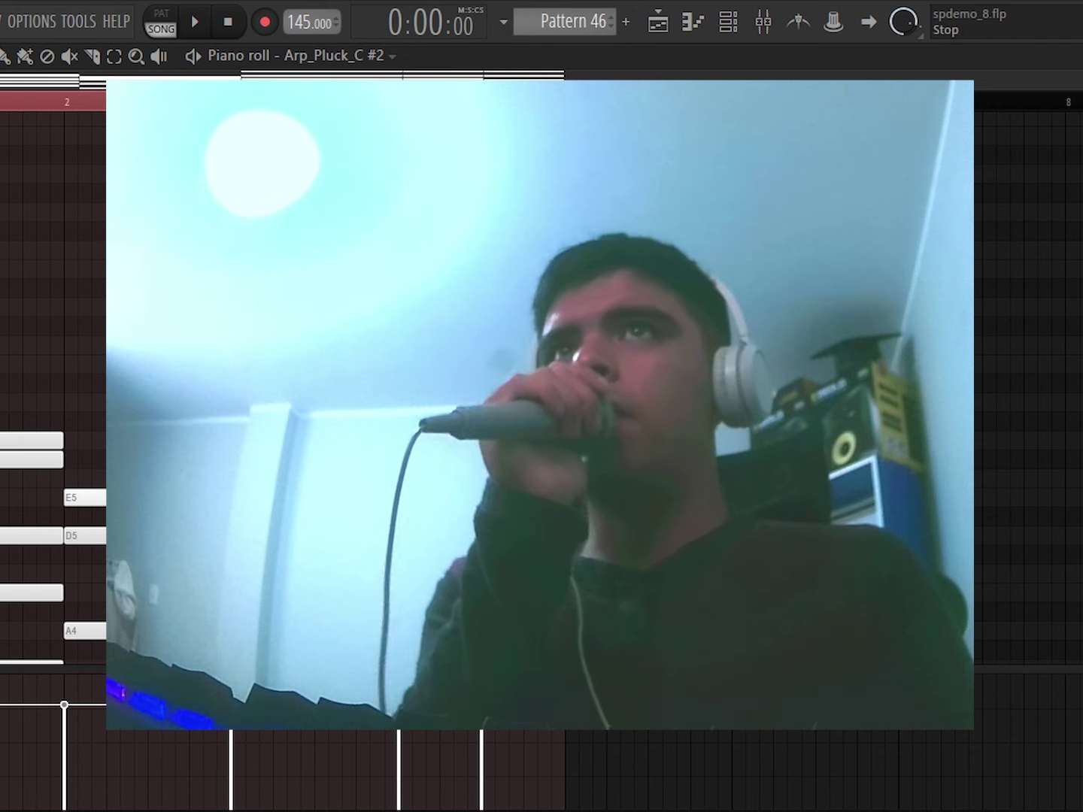
Switch to pattern mode and play the pluck pattern to hear ShaperBox and the EQ
{"action": "left_click", "coordinate": [161, 21]}
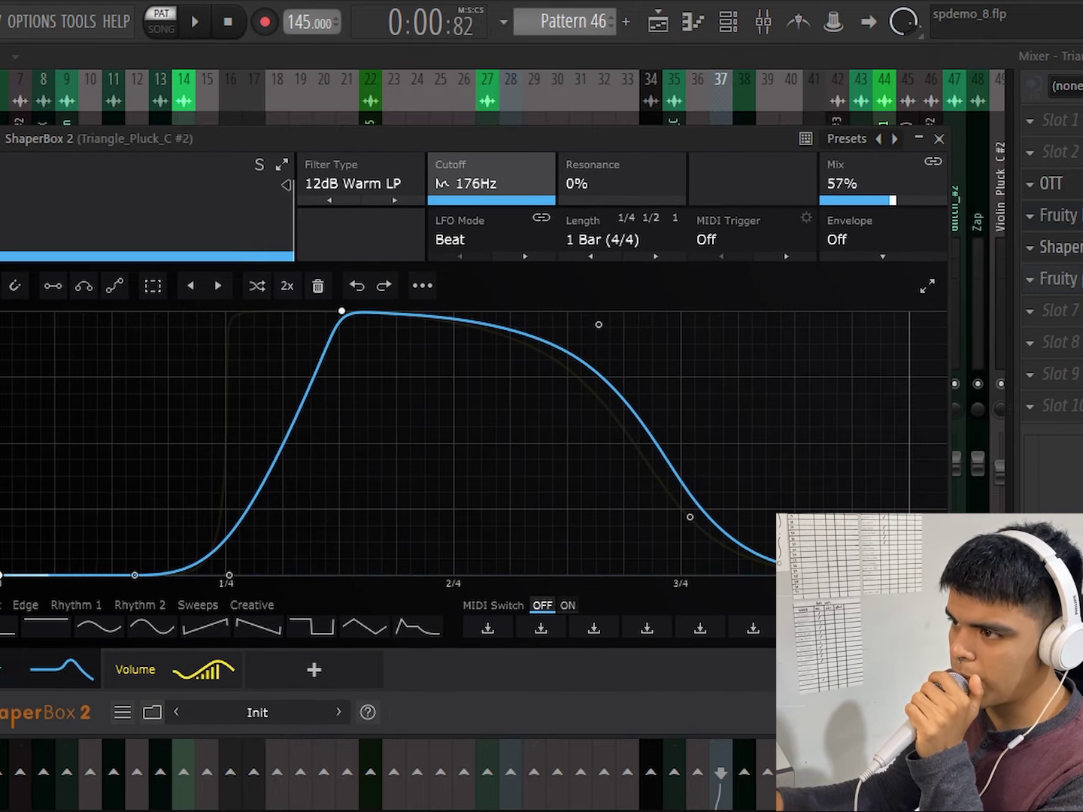
{"action": "key", "text": "space"}
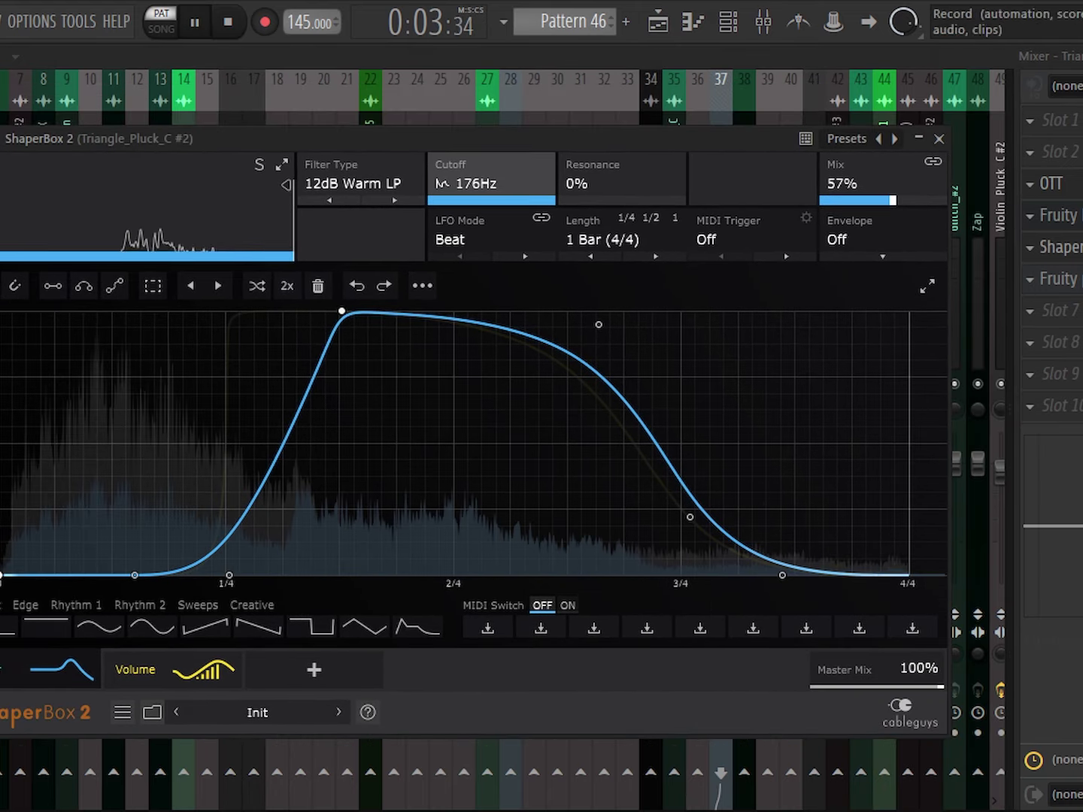
{"action": "key", "text": "space"}
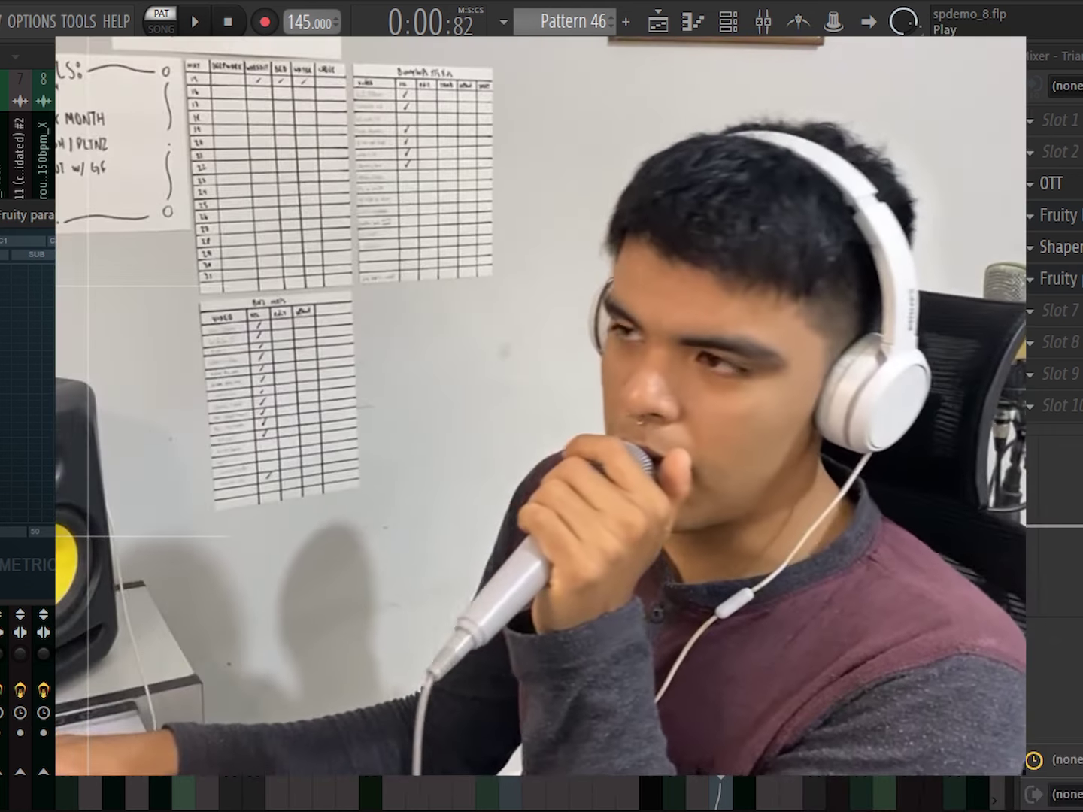
{"action": "key", "text": "space"}
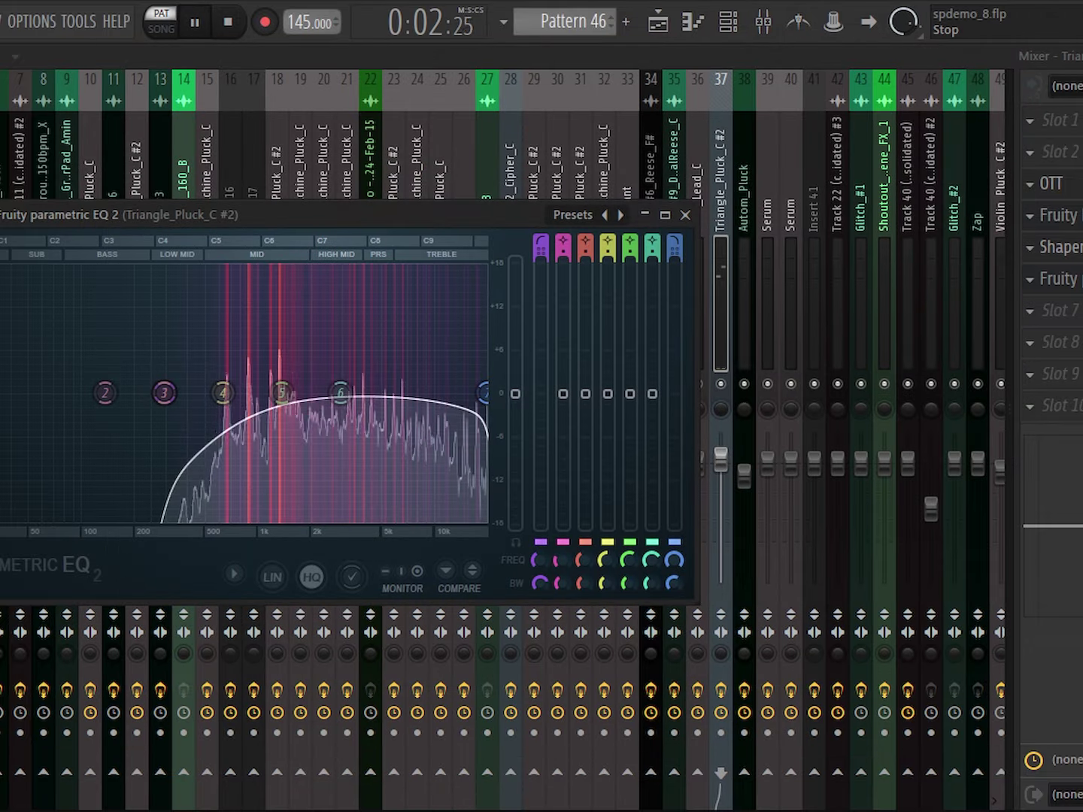
{"action": "key", "text": "space"}
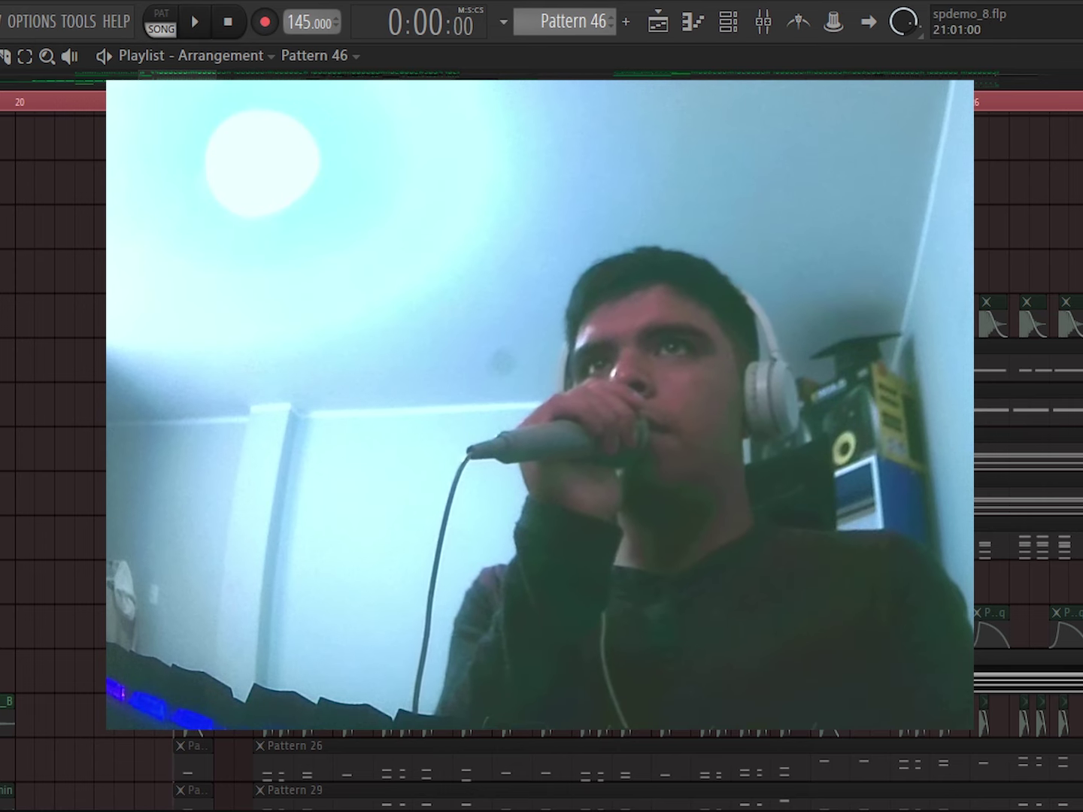
{"action": "key", "text": "space"}
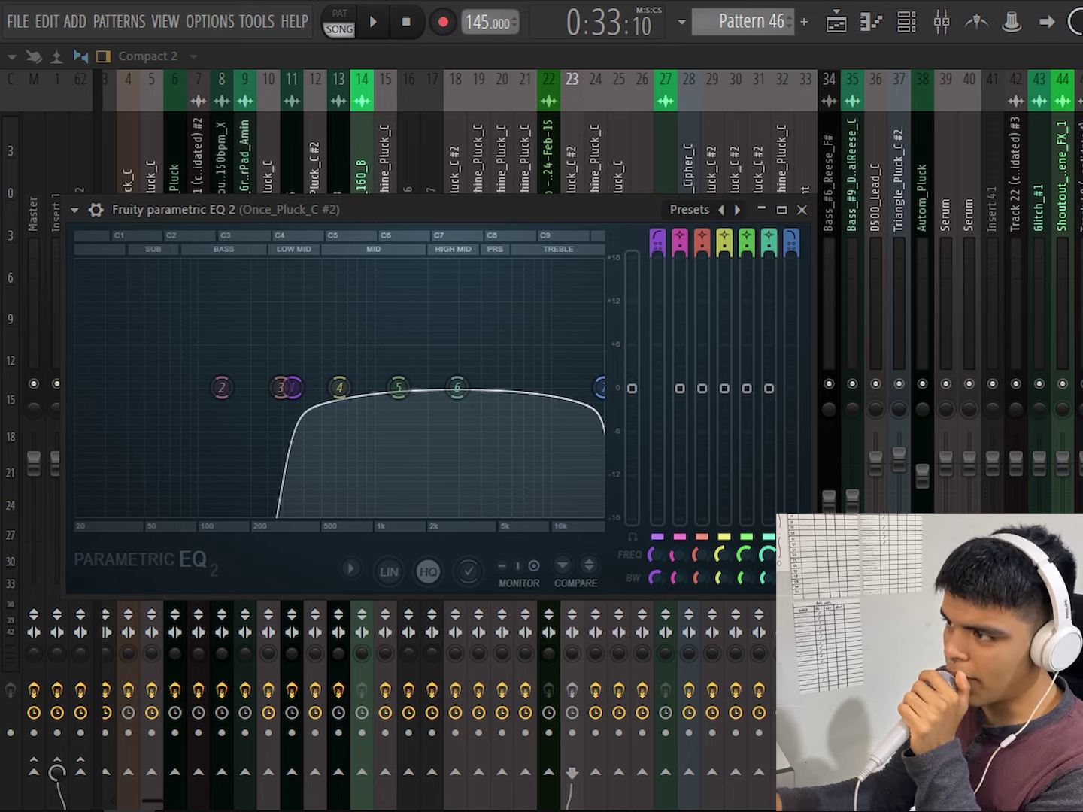
Return to the Playlist, play the song from bar 21 and scroll down to the Hat_#5 and Hat_#4 tracks
{"action": "key", "text": "F5"}
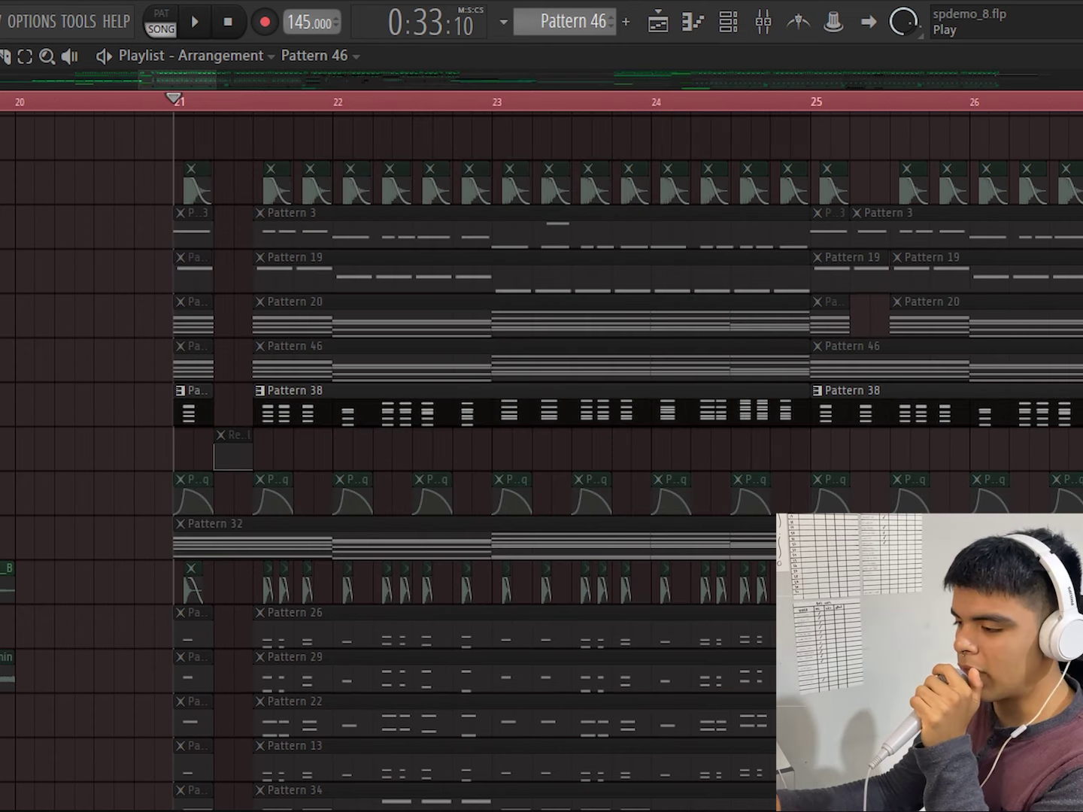
{"action": "key", "text": "space"}
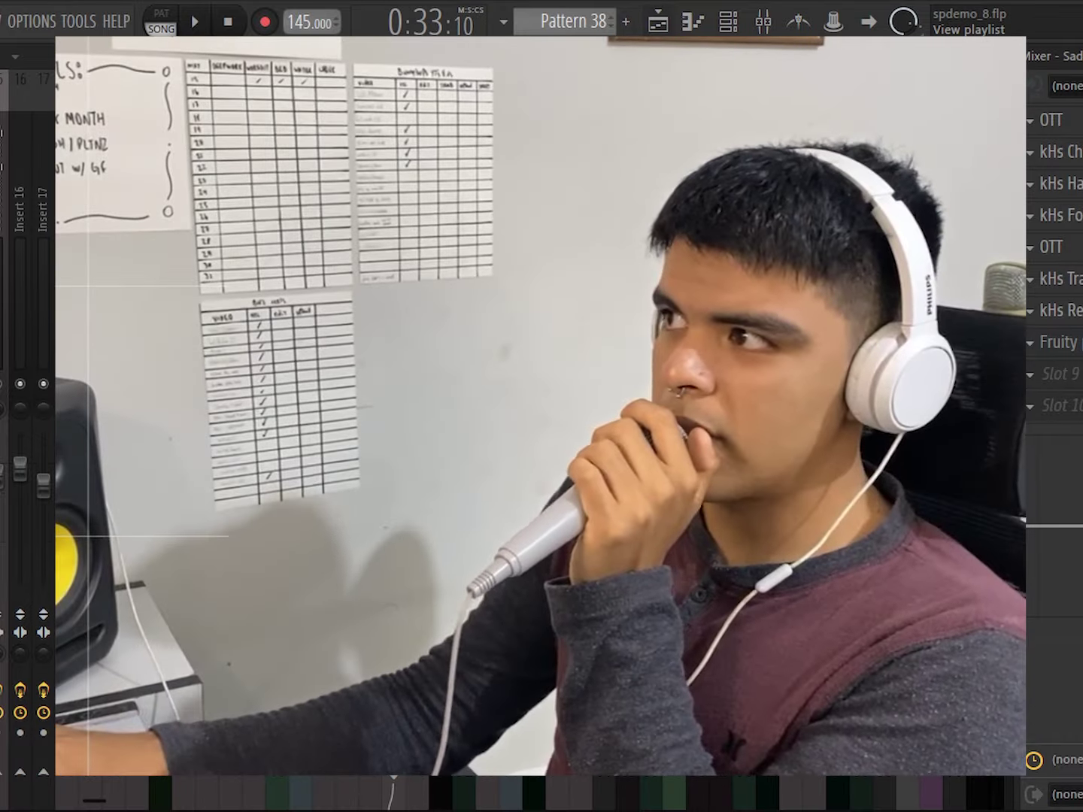
{"action": "left_click", "coordinate": [658, 21]}
{"action": "scroll", "coordinate": [542, 451], "scroll_direction": "down", "scroll_amount": 6}
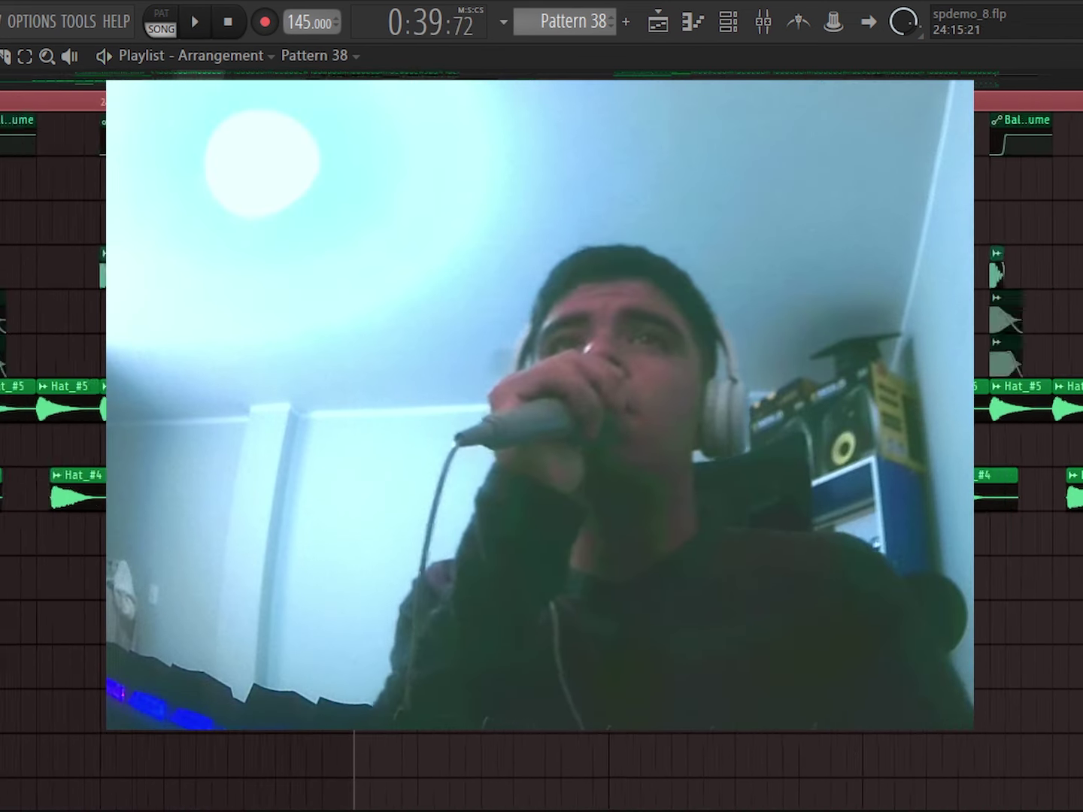
Play the song through bars 99–105, where the Glitch automation clips sit
{"action": "key", "text": "F9"}
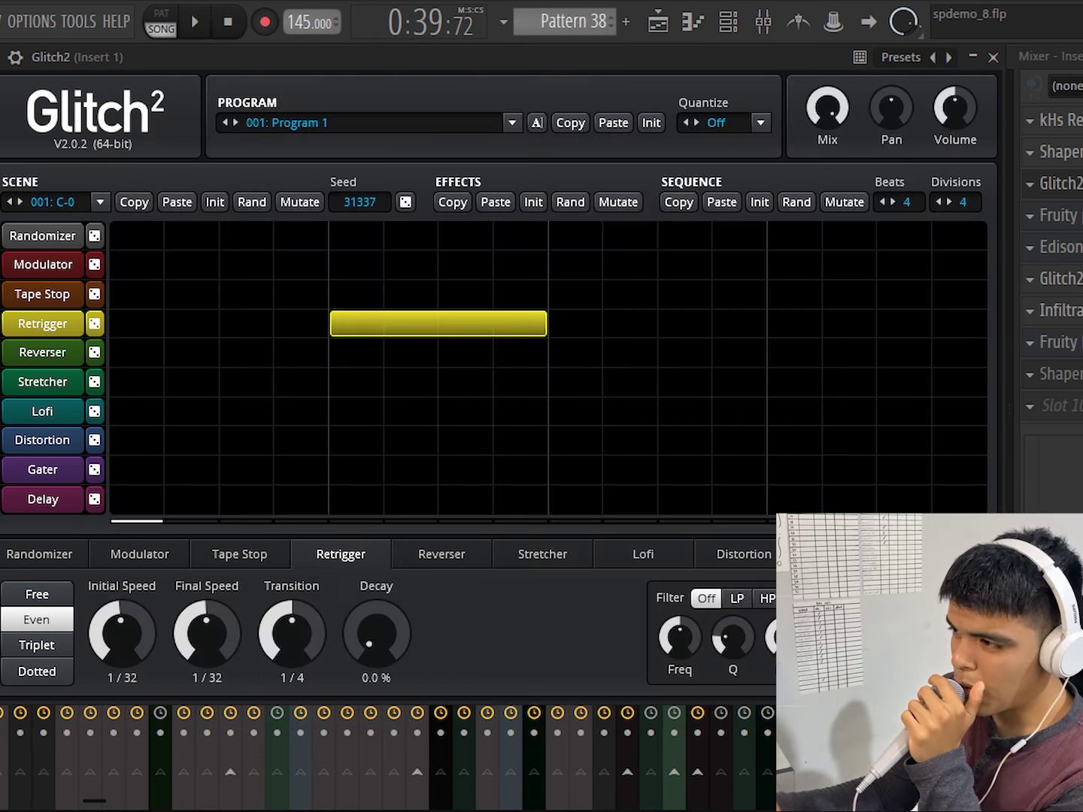
{"action": "key", "text": "space"}
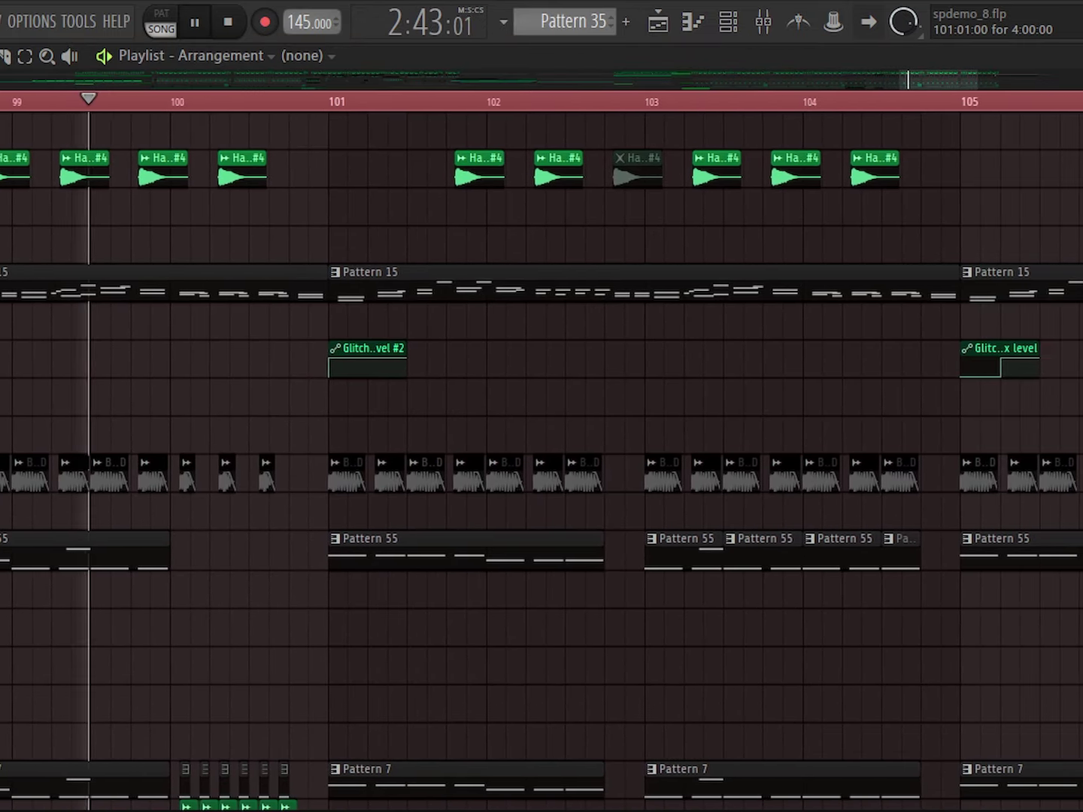
Scroll through the Playlist tracks and resume playing the song arrangement
{"action": "scroll", "coordinate": [542, 451], "scroll_direction": "down", "scroll_amount": 6}
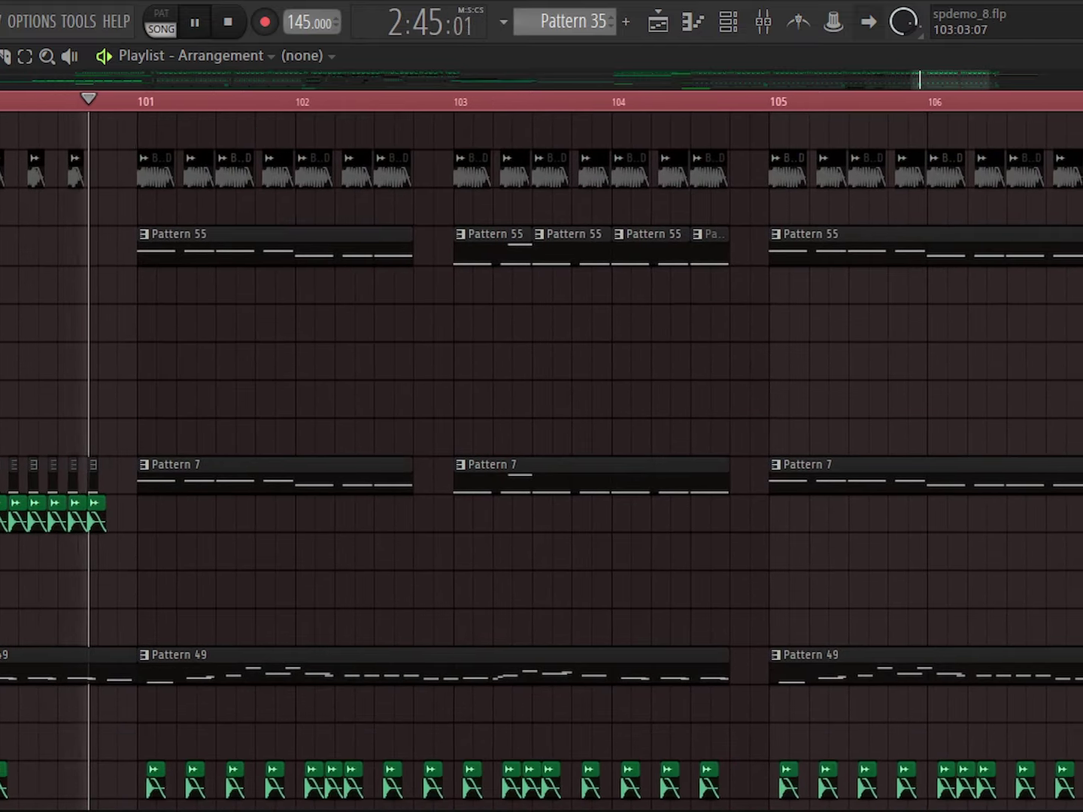
{"action": "scroll", "coordinate": [245, 583], "scroll_direction": "down", "scroll_amount": 5}
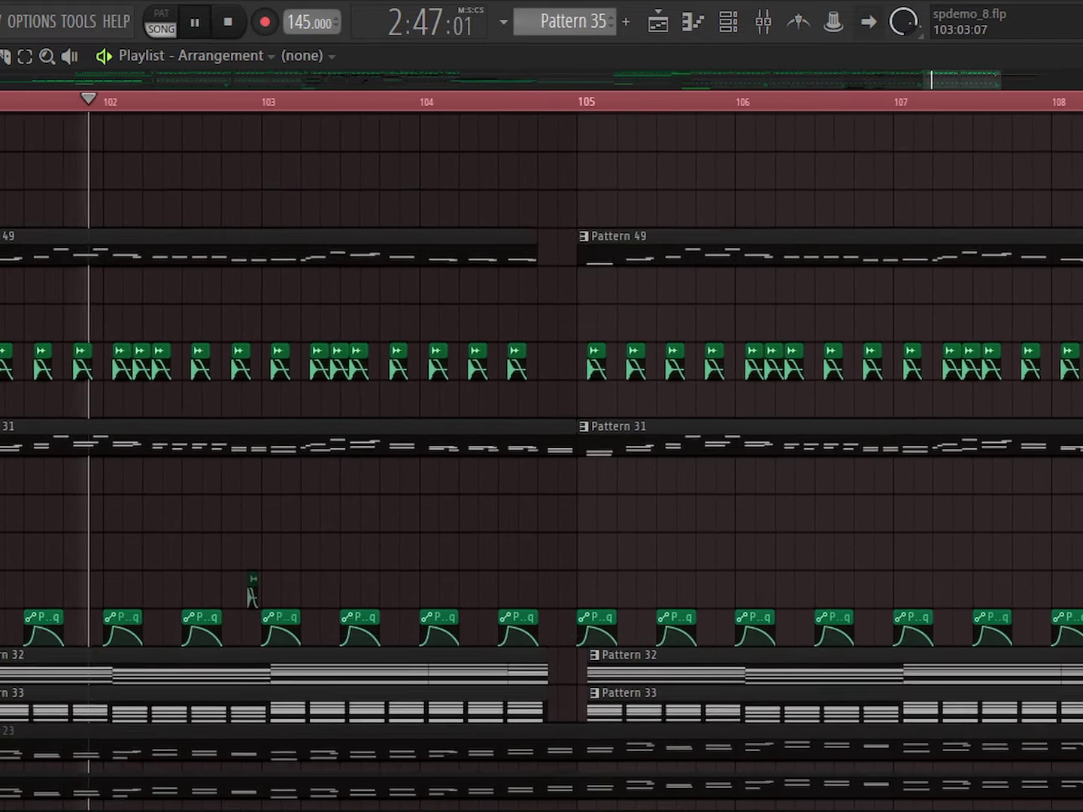
{"action": "scroll", "coordinate": [541, 451], "scroll_direction": "down", "scroll_amount": 1}
{"action": "scroll", "coordinate": [541, 451], "scroll_direction": "up", "scroll_amount": 4}
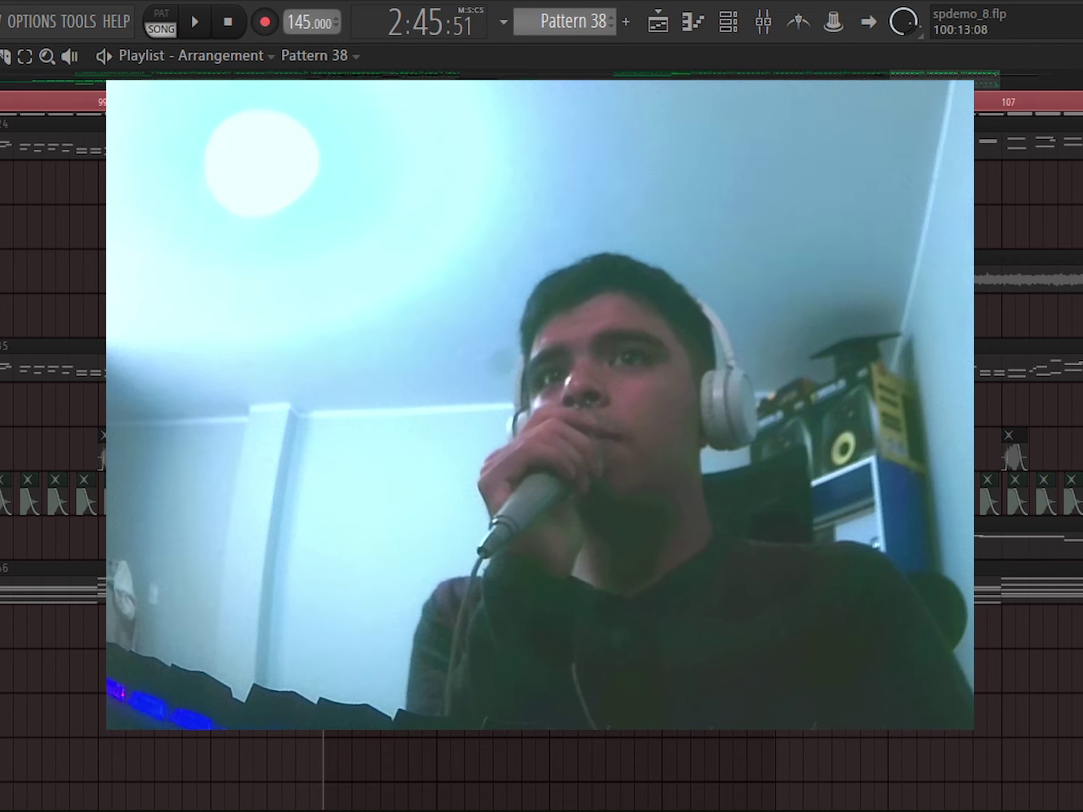
{"action": "key", "text": "space"}
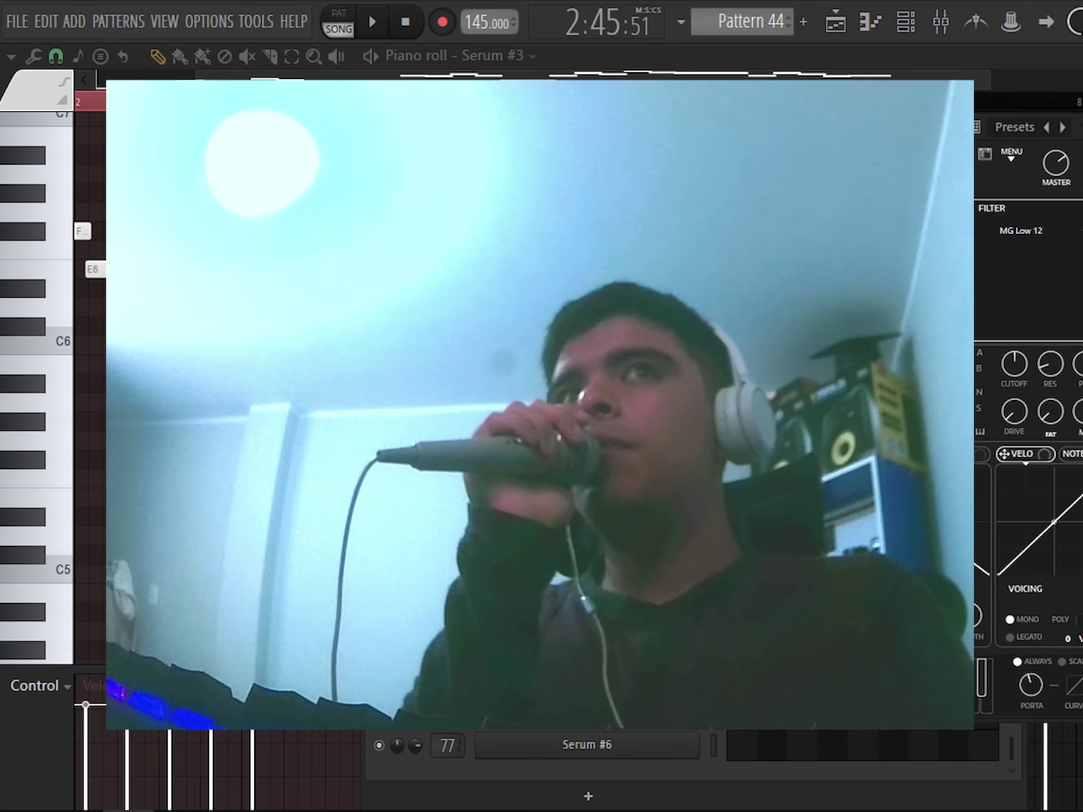
Check the effects rack of the Serum #3 patch
{"action": "scroll", "coordinate": [465, 376], "scroll_direction": "down", "scroll_amount": 10}
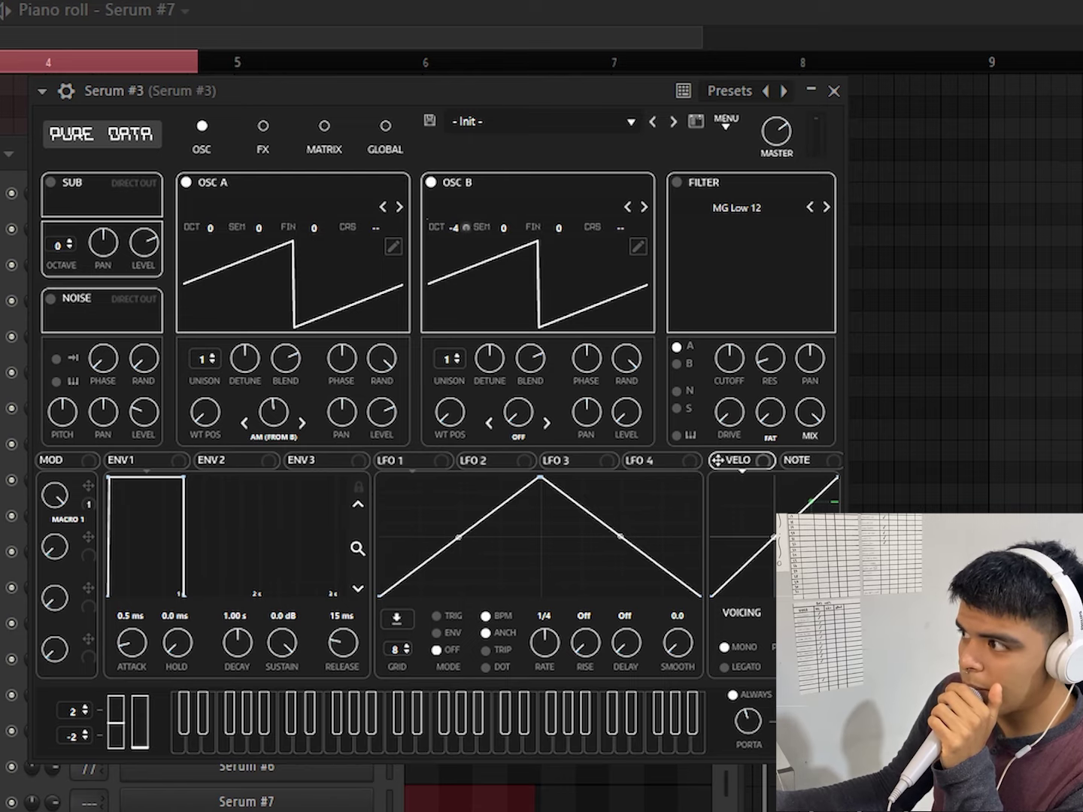
{"action": "left_click", "coordinate": [262, 125]}
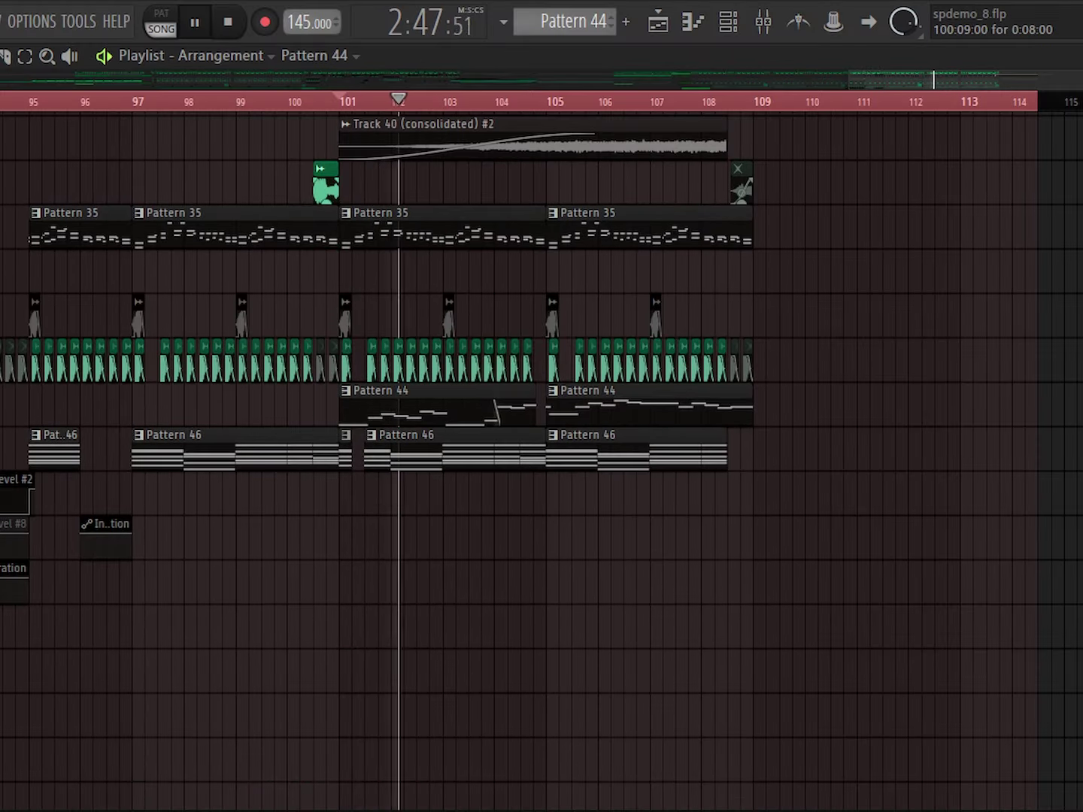
{"action": "scroll", "coordinate": [375, 451], "scroll_direction": "up", "scroll_amount": 2}
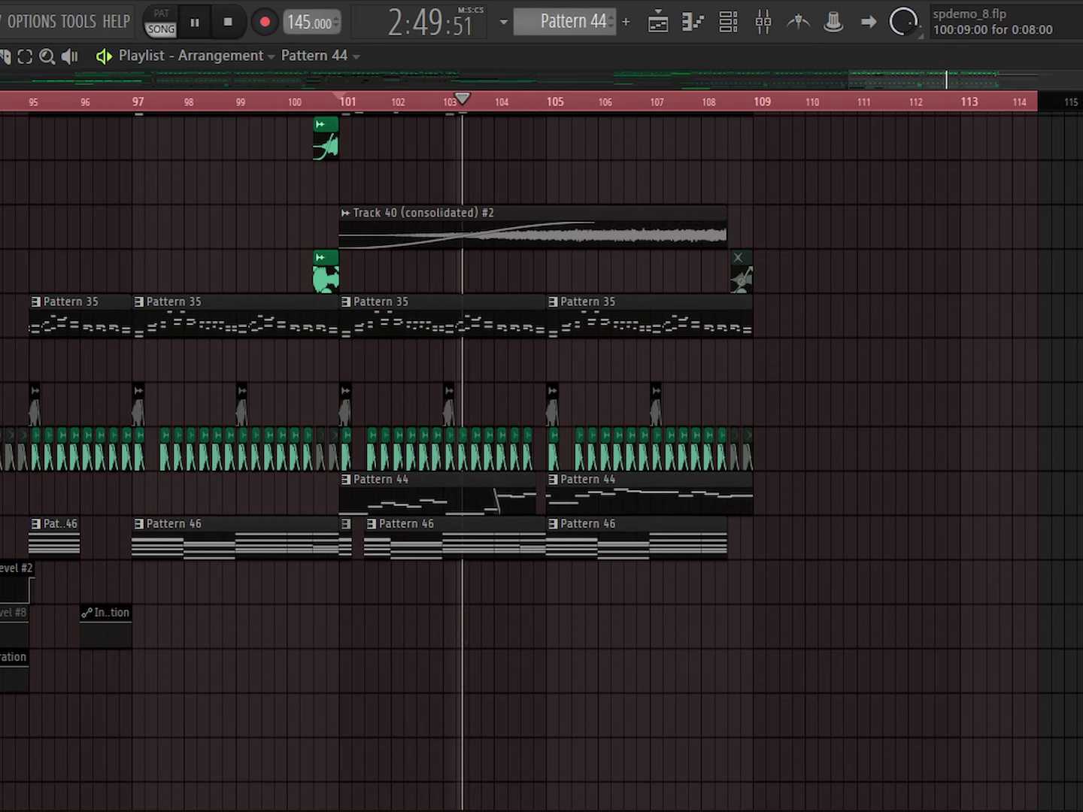
{"action": "scroll", "coordinate": [527, 450], "scroll_direction": "up", "scroll_amount": 1}
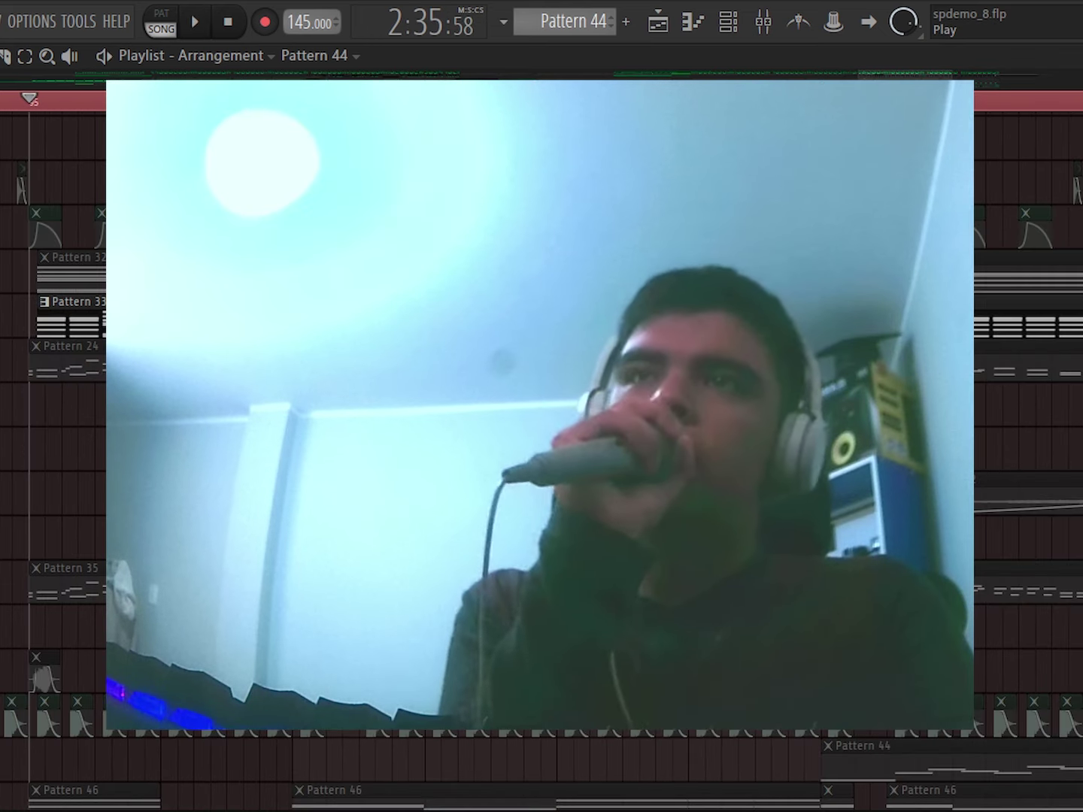
Select Pattern 33 and play it with its Serum #5 patch open
{"action": "key", "text": "space"}
{"action": "key", "text": "space"}
{"action": "left_click", "coordinate": [763, 22]}
{"action": "left_click", "coordinate": [764, 21]}
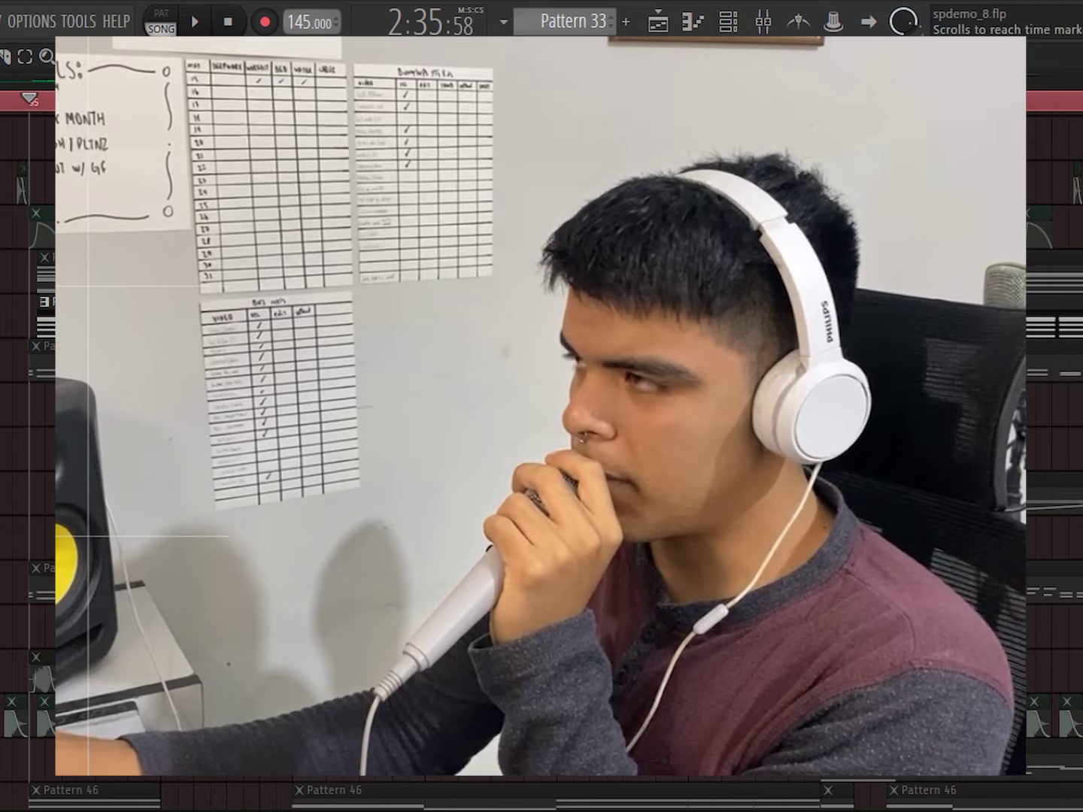
{"action": "key", "text": "space"}
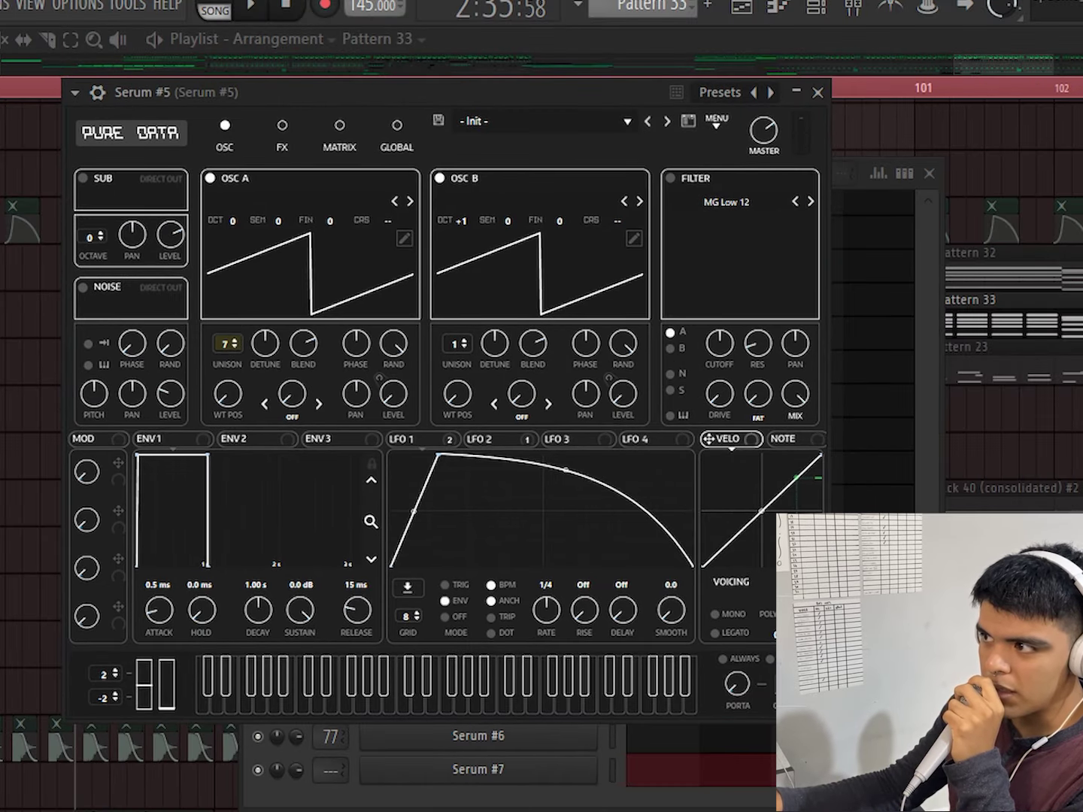
Inspect the Serum #5 and another layer's FX racks and mixer inserts, ending on OTT at 80% depth
{"action": "left_click", "coordinate": [282, 124]}
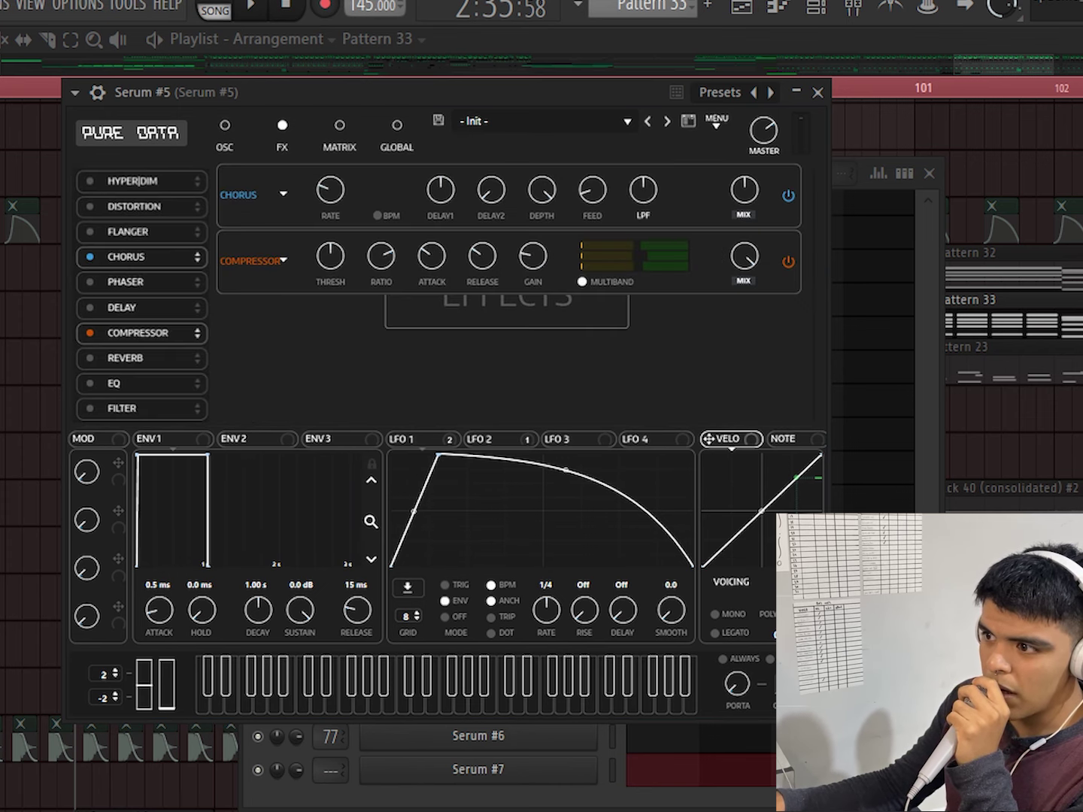
{"action": "key", "text": "F9"}
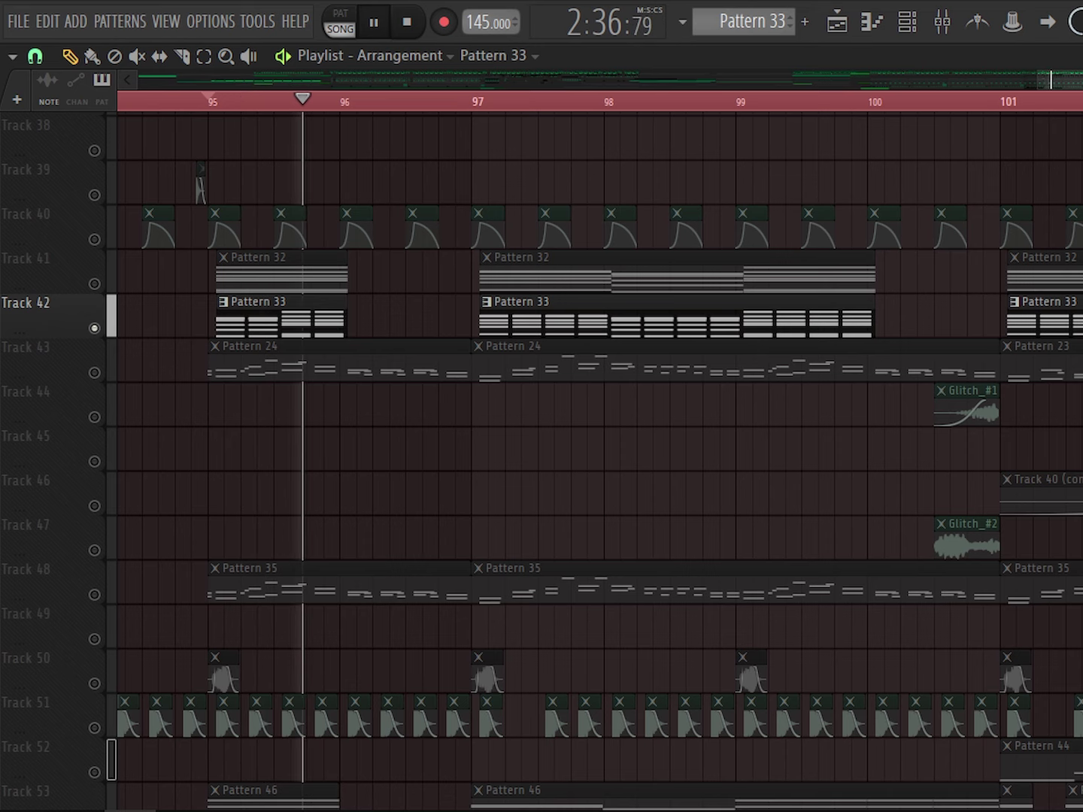
{"action": "key", "text": "space"}
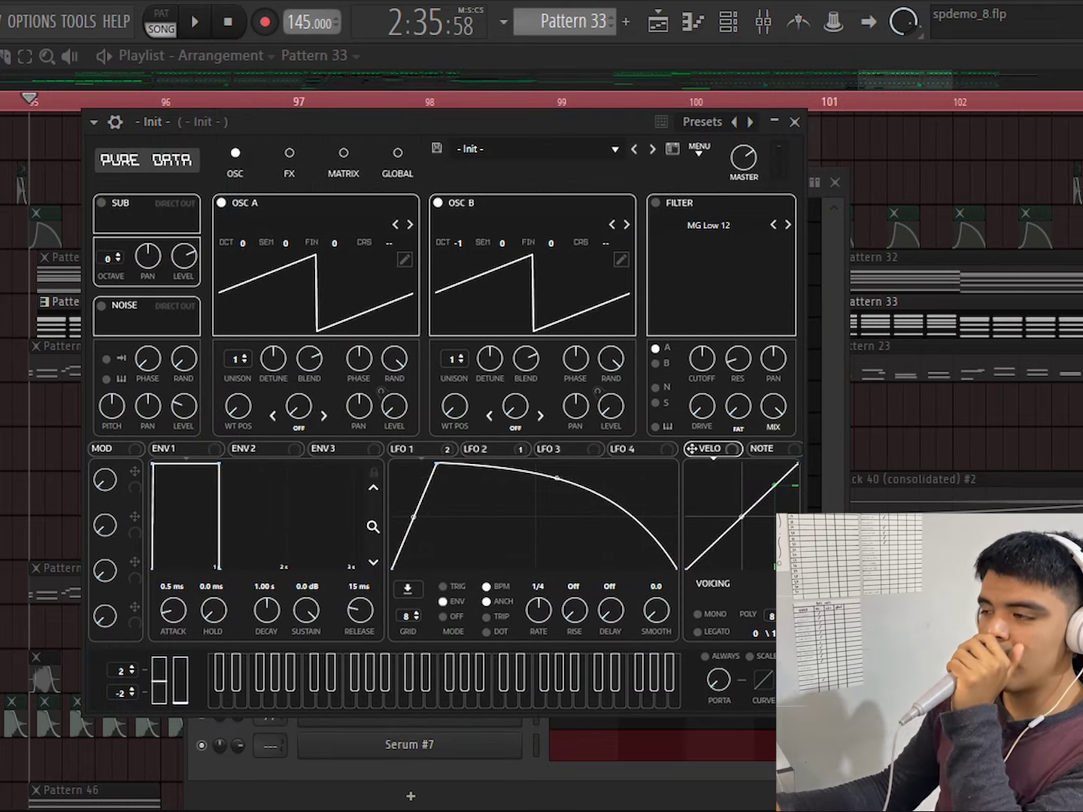
{"action": "left_click", "coordinate": [288, 152]}
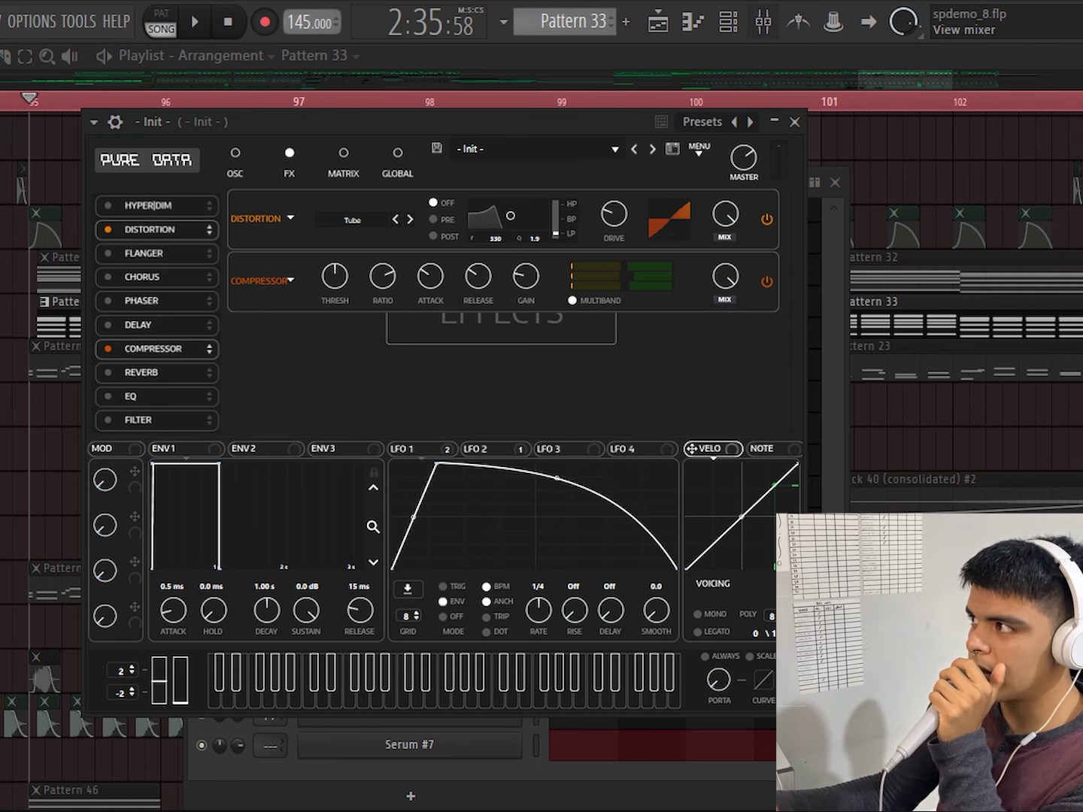
{"action": "key", "text": "F9"}
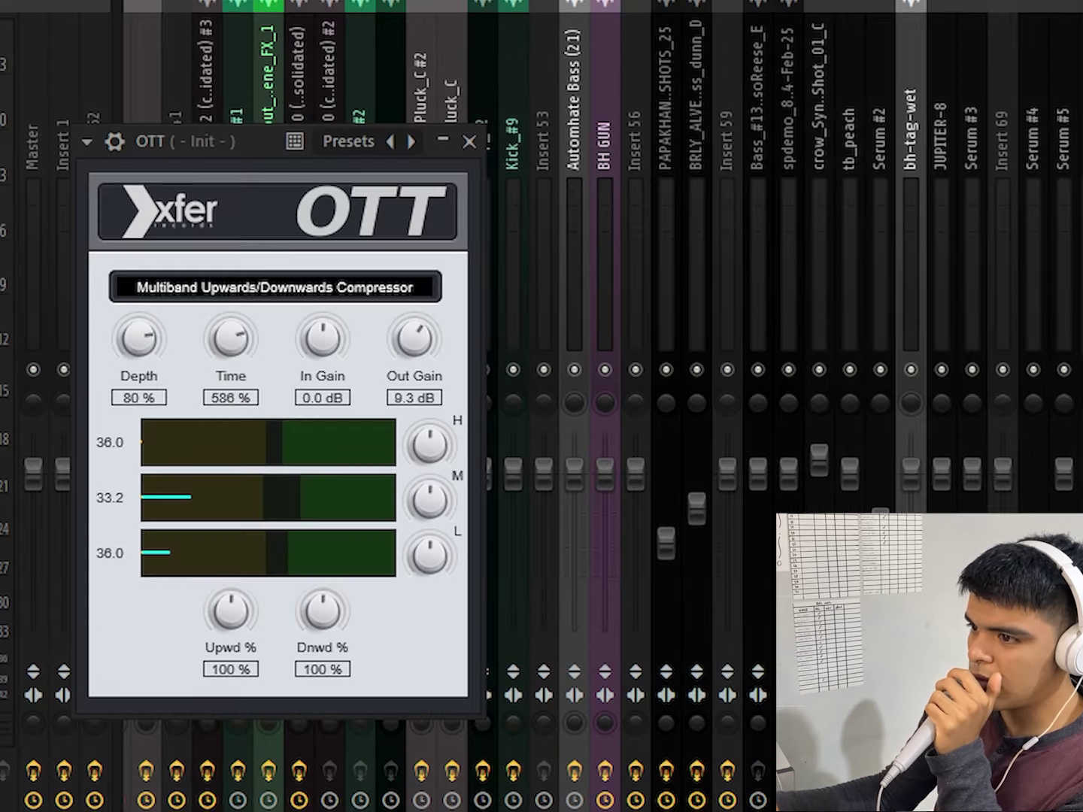